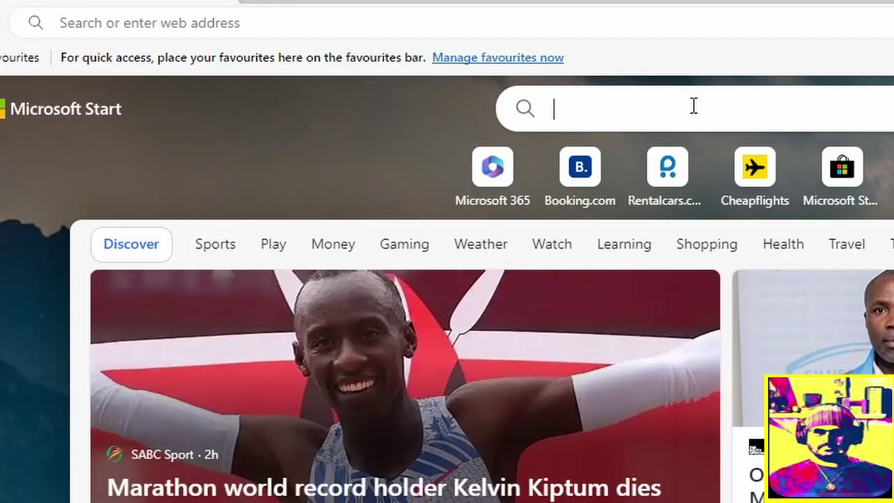
Search the web for "anyburn official download"
left_click(694, 105)
type("anyburn")
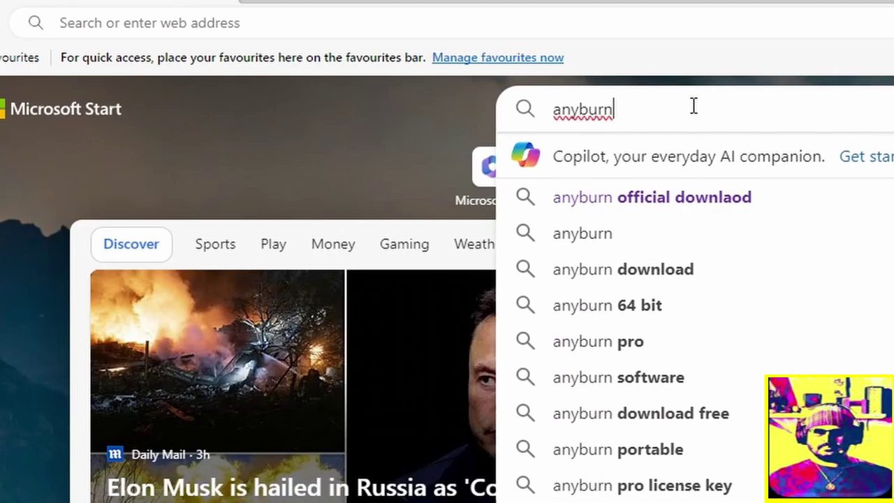
type(" offi")
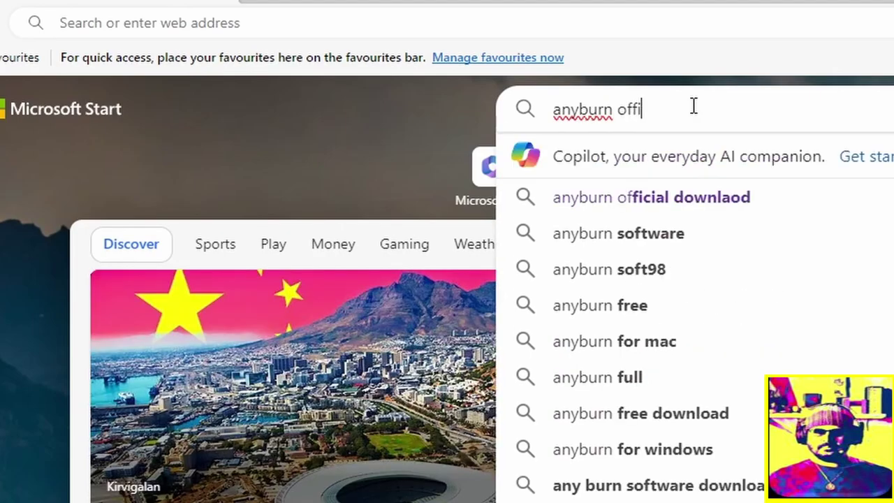
type("cial d")
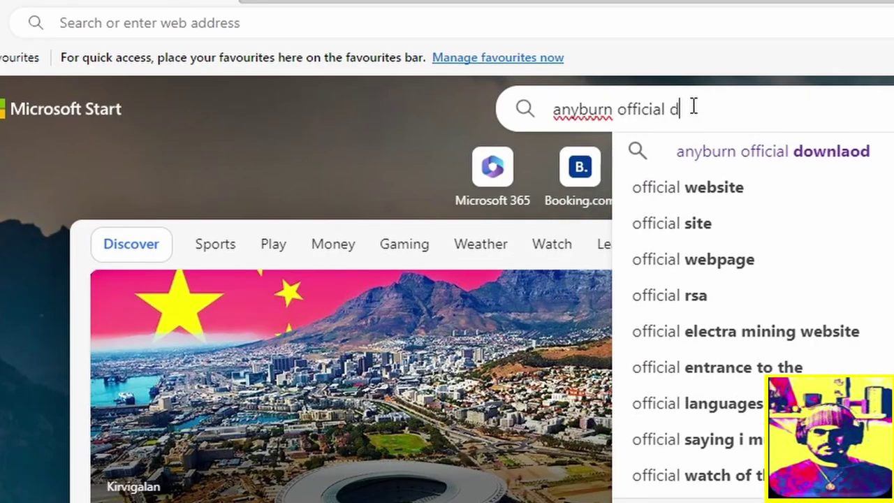
type("ownload")
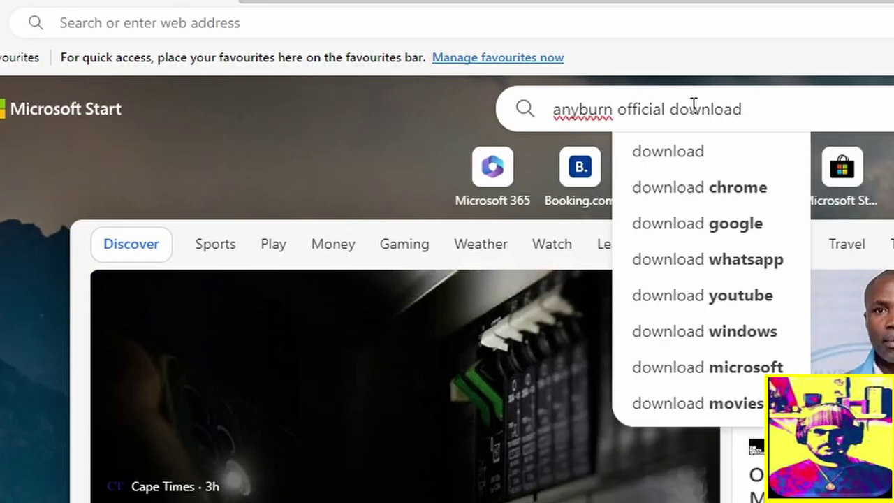
key("Return")
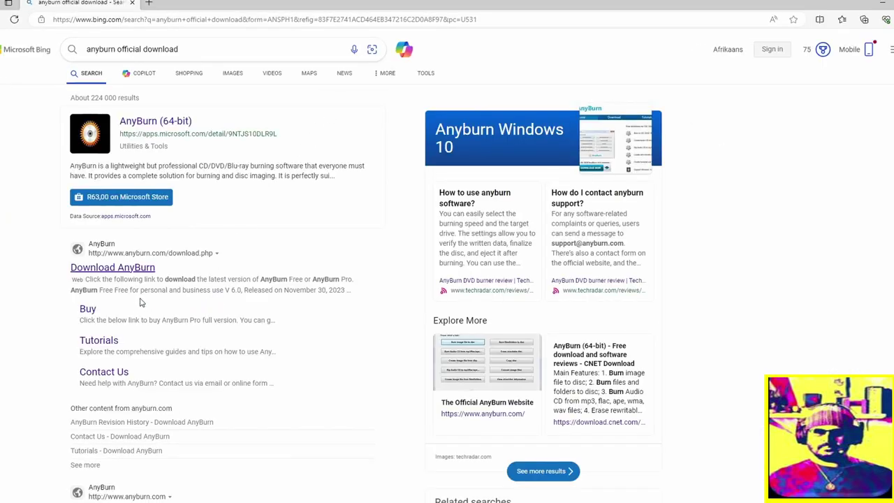
Open the Download AnyBurn search result from anyburn.com in a new tab and switch to it
right_click(146, 271)
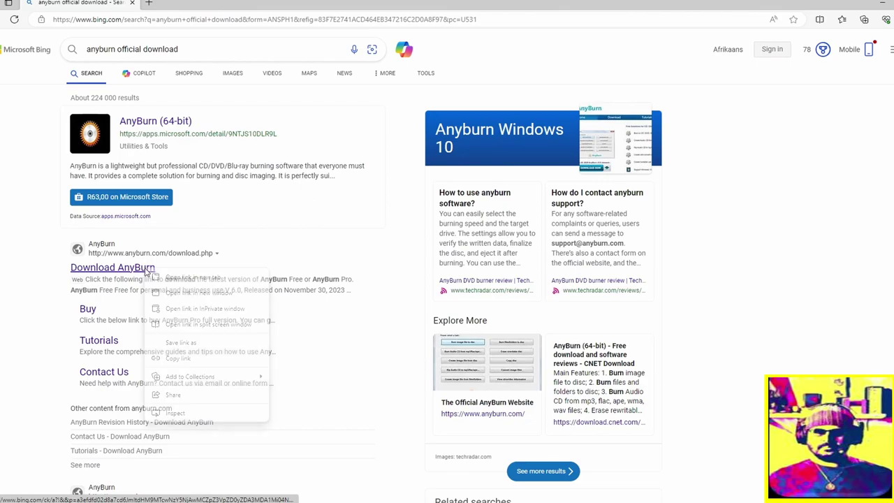
left_click(168, 278)
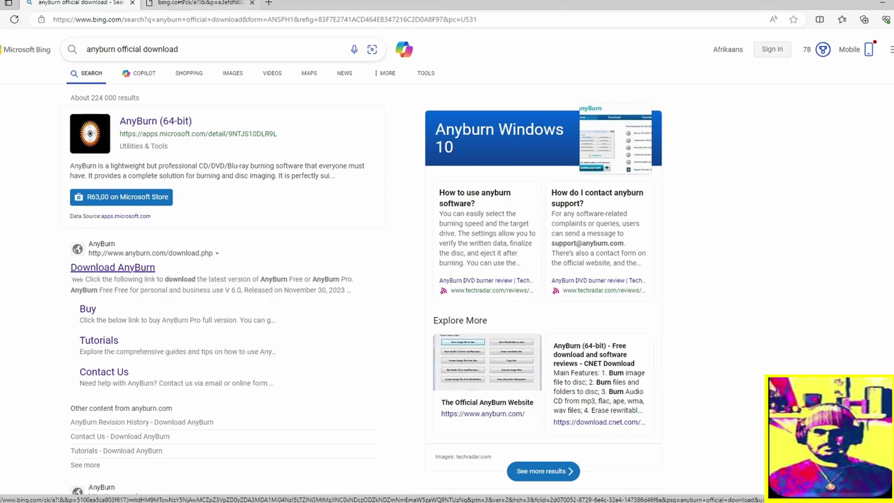
left_click(191, 4)
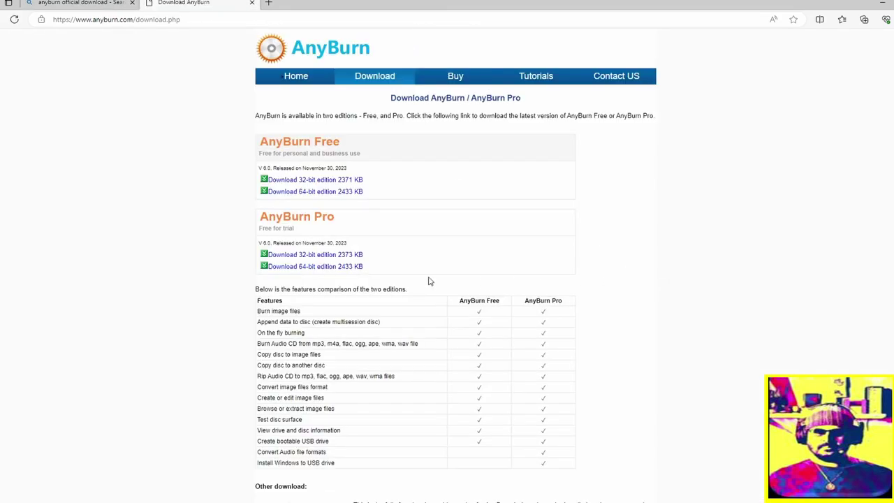
Download the 64-bit edition of AnyBurn Free and show the downloaded installer in its folder
right_click(329, 196)
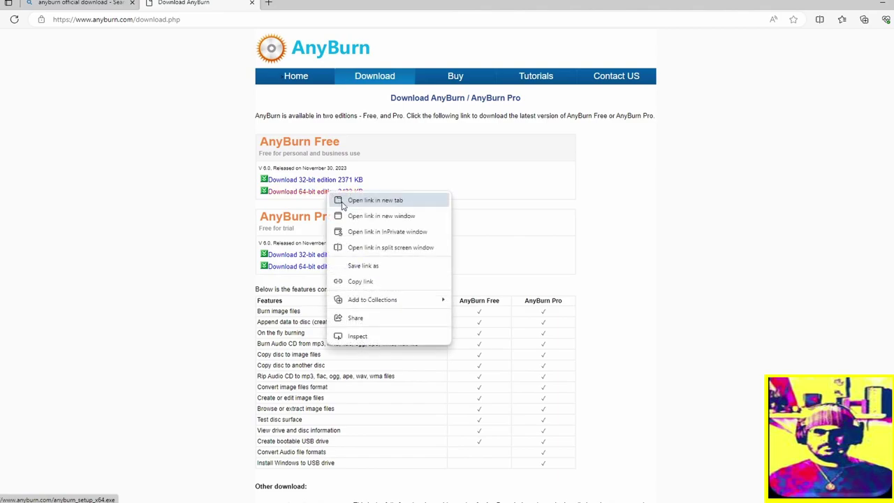
left_click(344, 202)
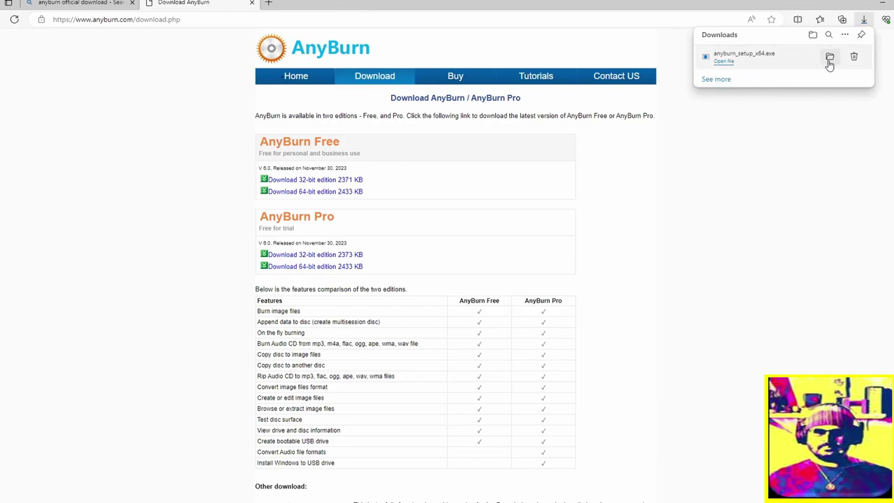
left_click(830, 57)
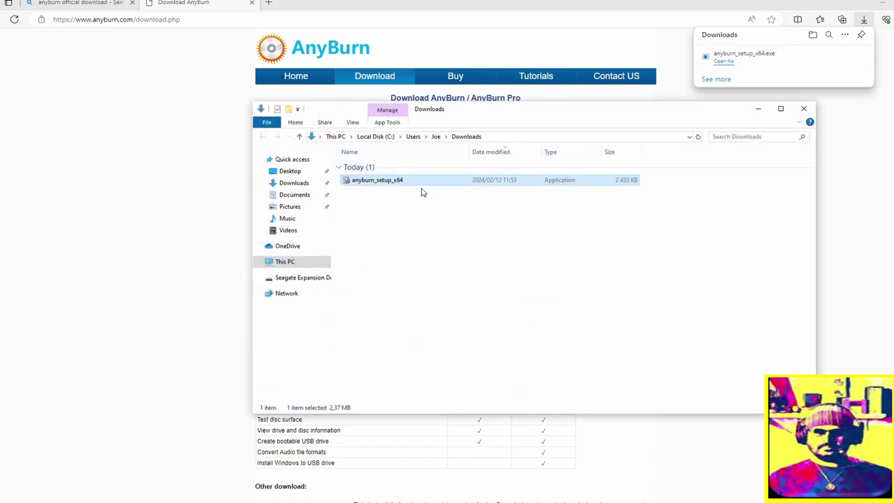
Check the run options of the anyburn_setup_x64 installer, and close the Downloads folder and both browser tabs
double_click(395, 180)
right_click(395, 180)
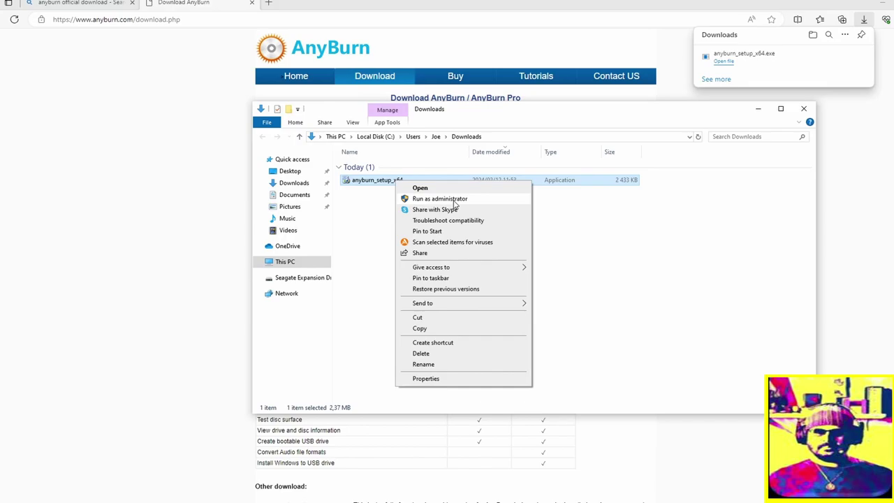
left_click(804, 112)
left_click(804, 112)
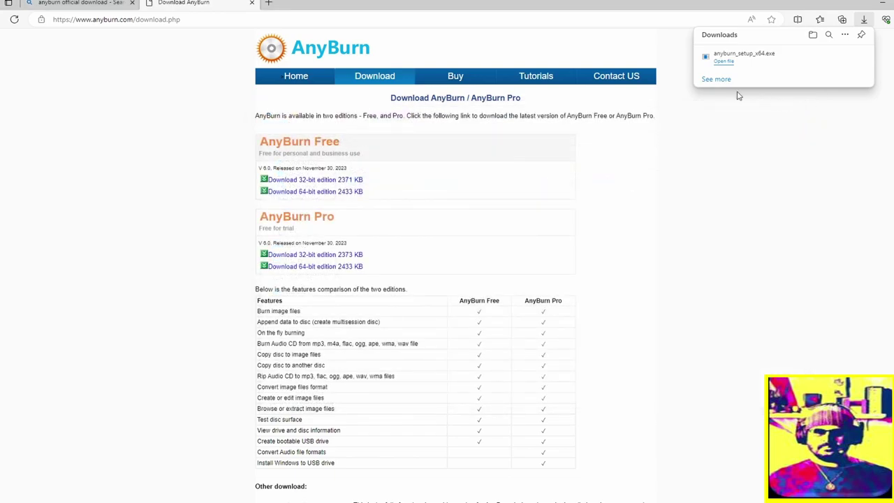
left_click(252, 3)
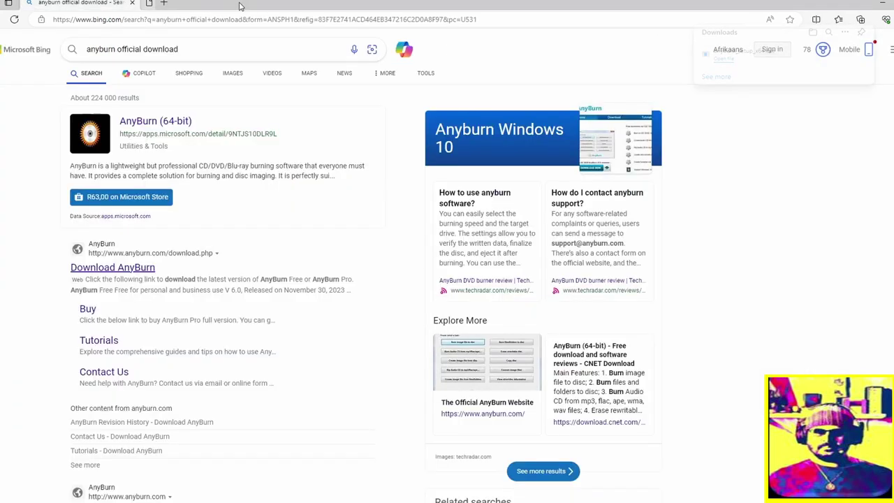
left_click(132, 3)
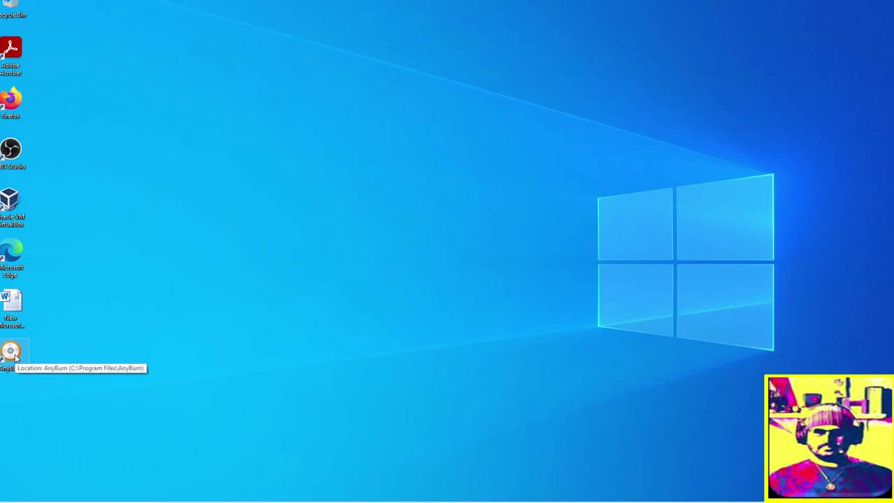
Launch AnyBurn from the desktop and start the Copy disc to image file task
double_click(11, 355)
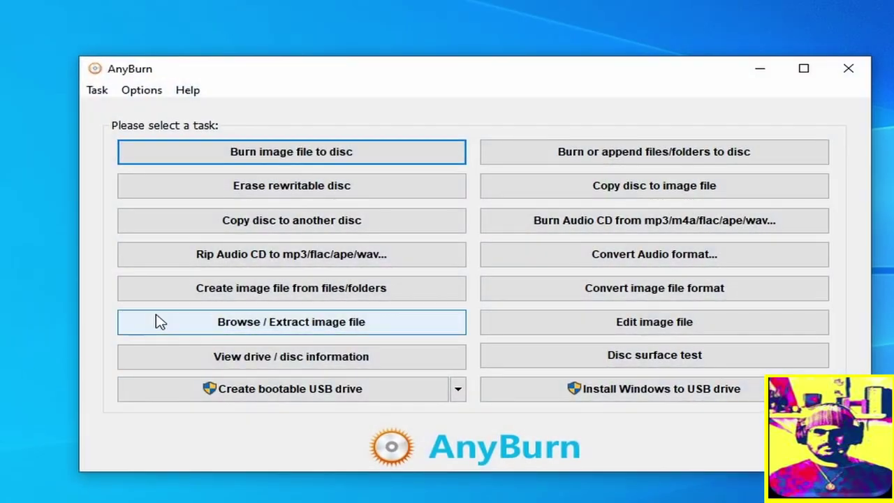
left_click(103, 92)
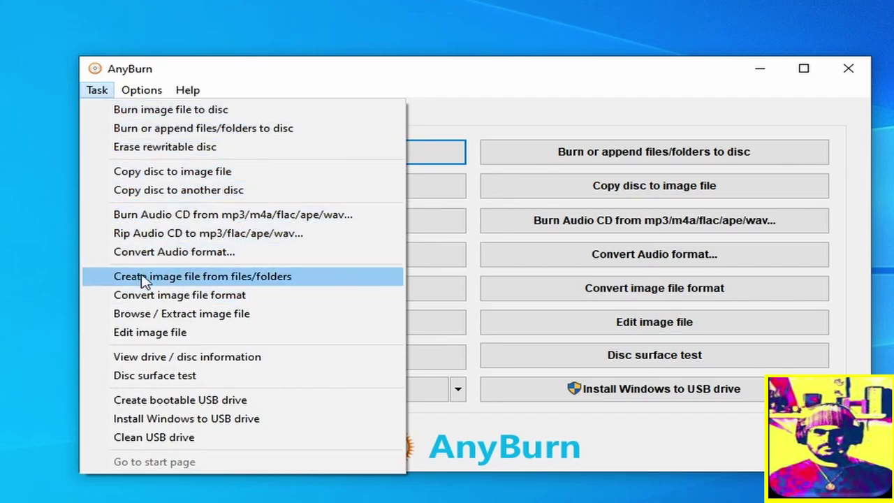
left_click(153, 175)
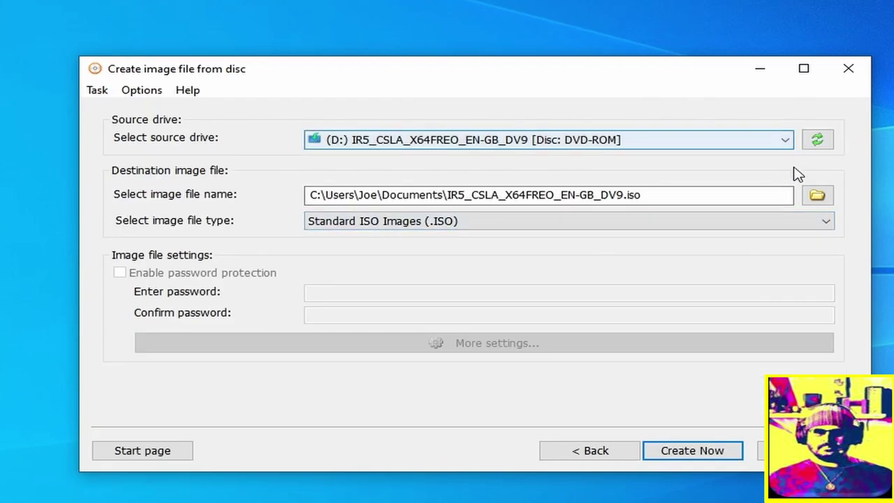
Browse for the image file's destination and create a folder named "ISO and Immages" on the Desktop
left_click(819, 197)
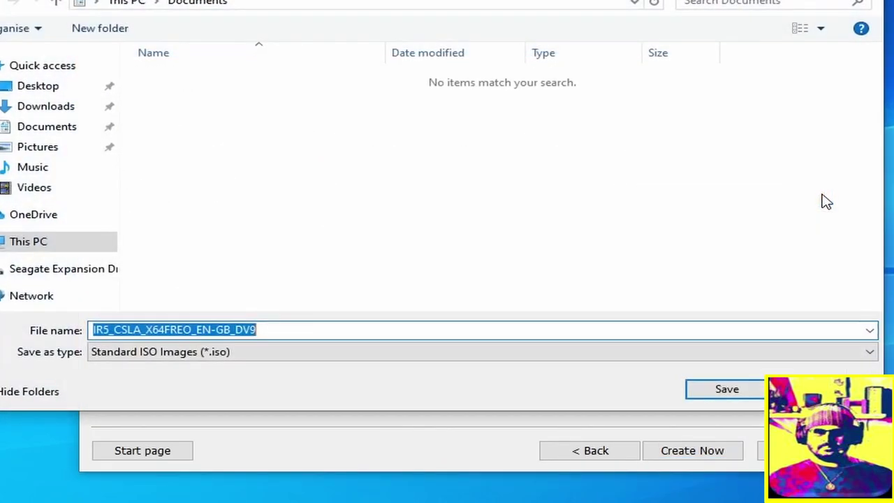
left_click(57, 93)
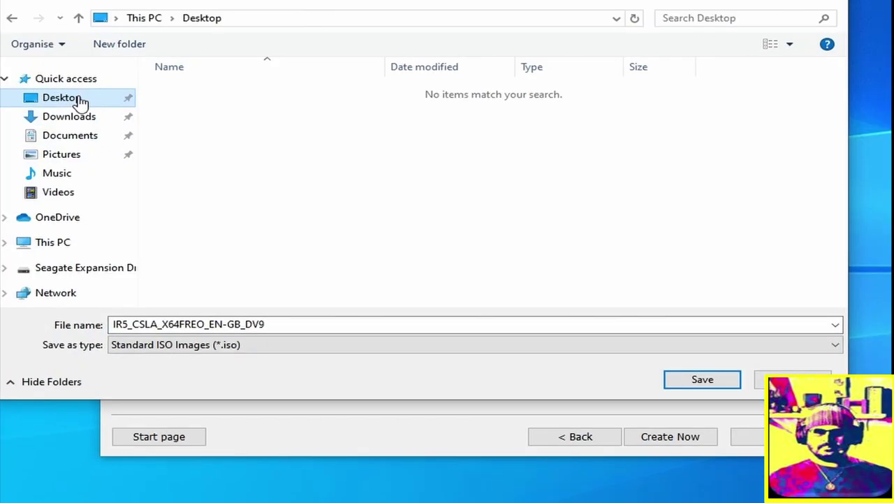
right_click(264, 143)
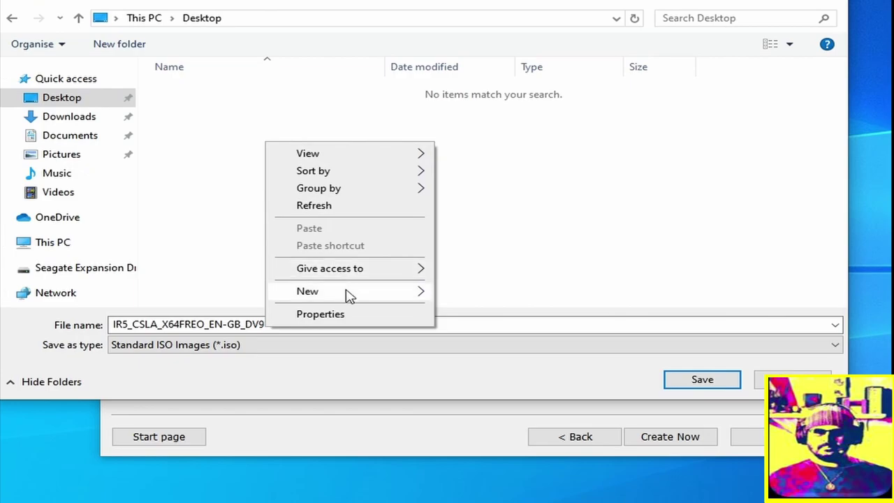
mouse_move(353, 297)
left_click(499, 296)
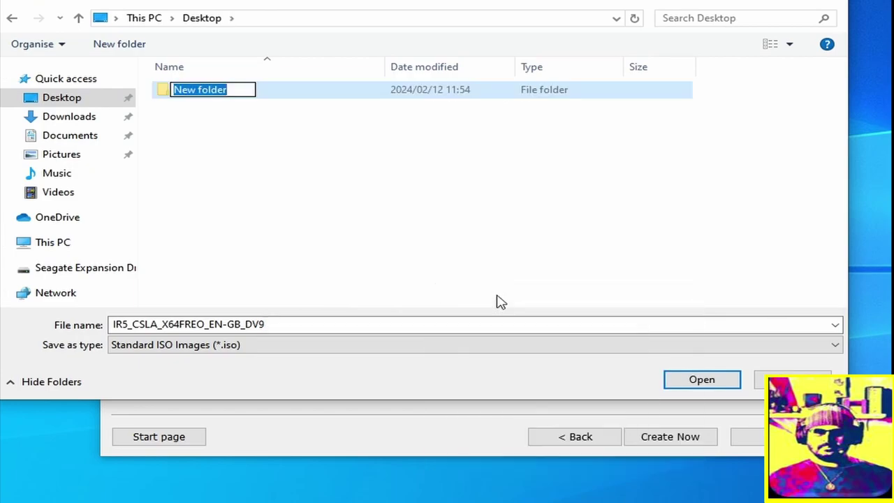
type("ISO")
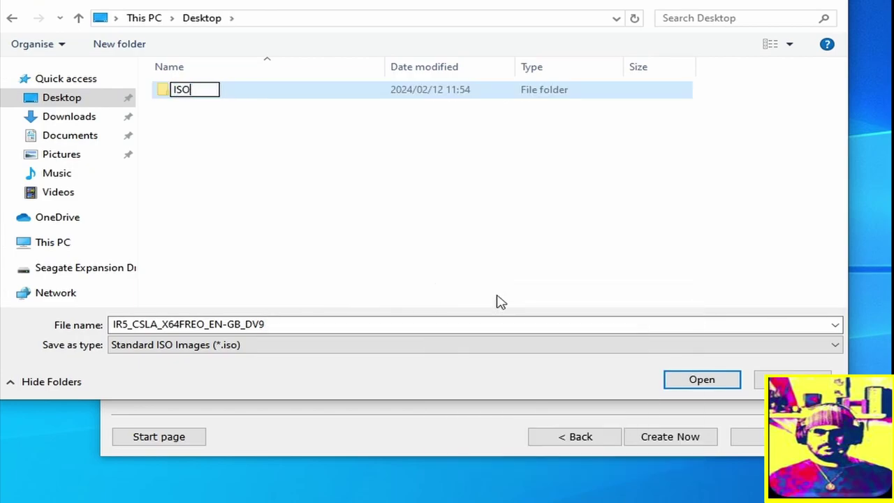
type(" and Immages")
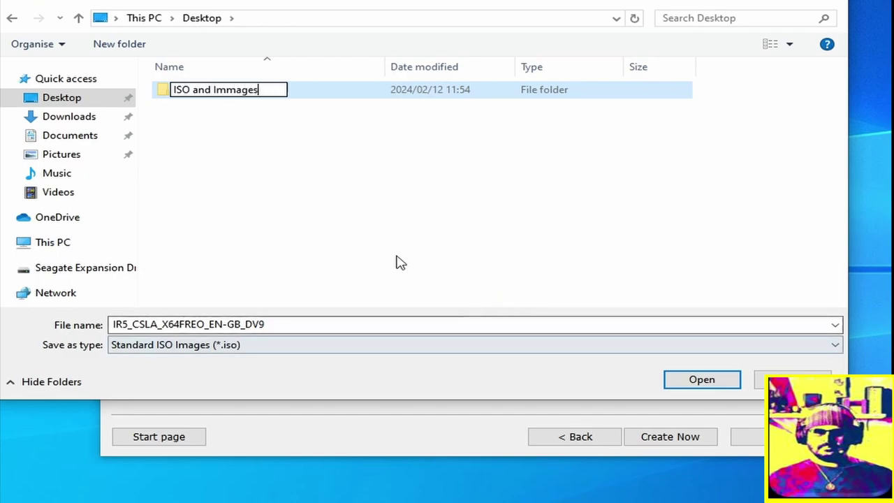
left_click(378, 238)
Set the destination image file to "Windows 81" inside the ISO and Immages folder, as a standard ISO image
double_click(256, 92)
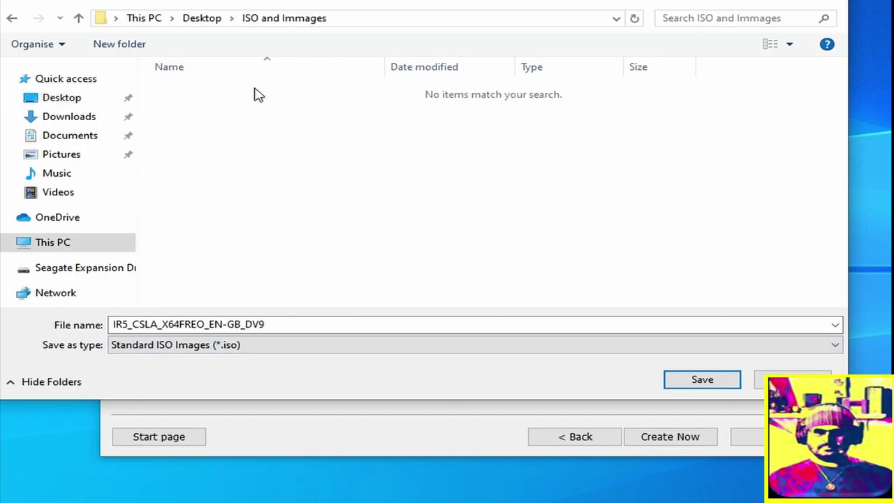
double_click(270, 324)
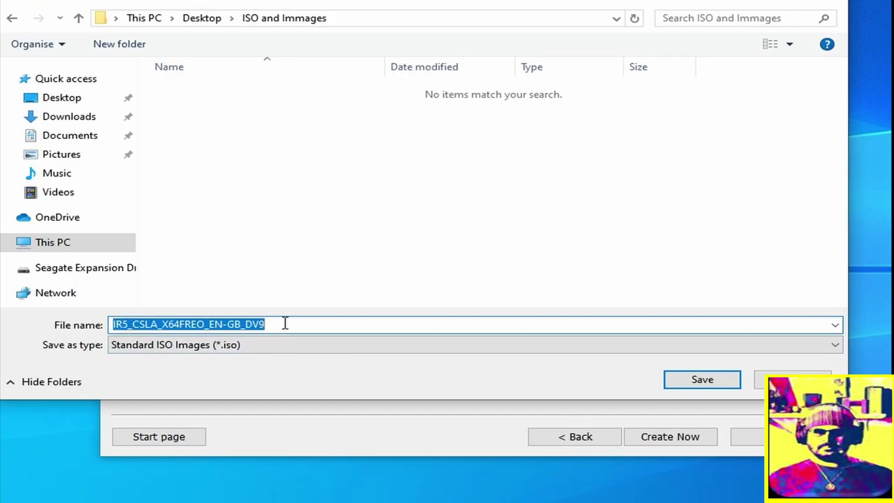
type("W")
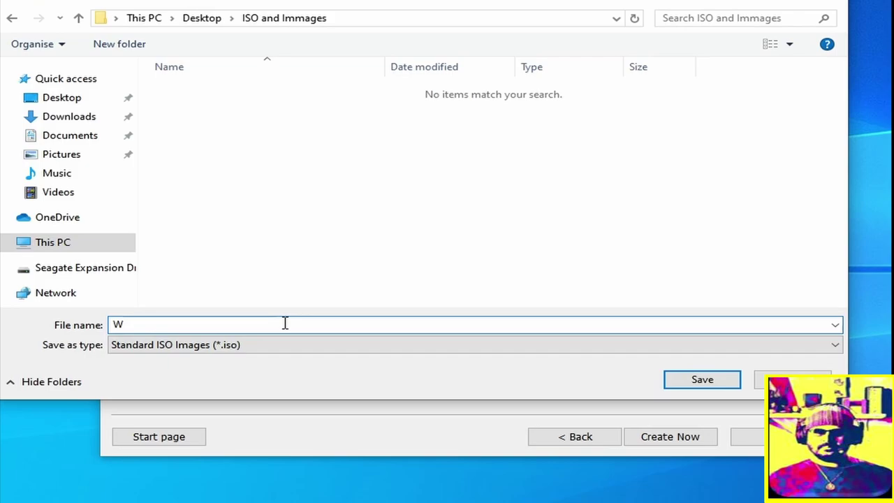
type("indows 81")
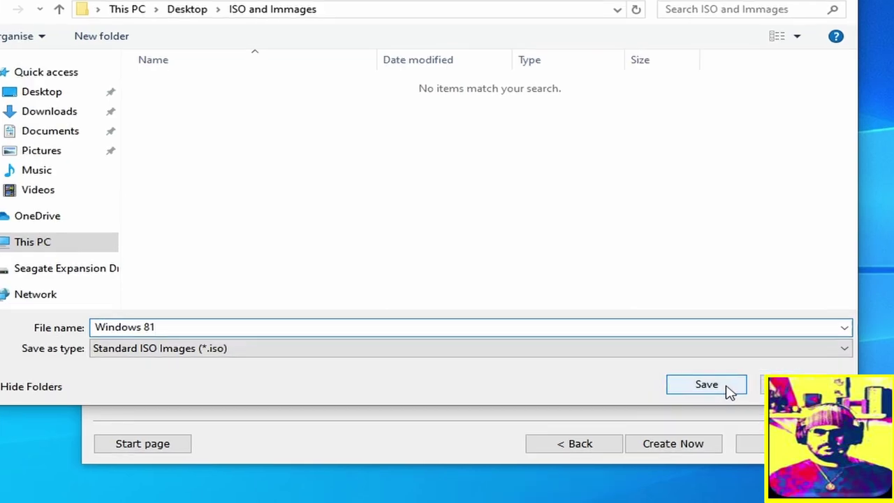
left_click(707, 385)
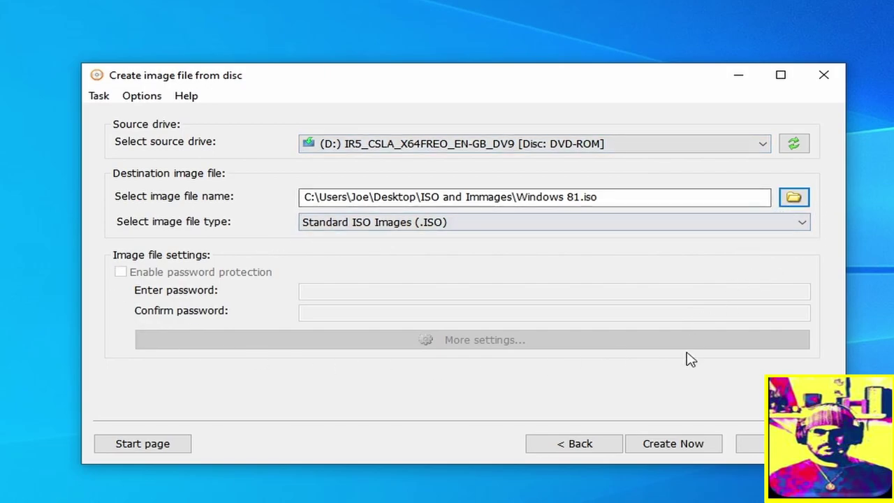
Create the ISO image from the disc in drive D: and exit AnyBurn when the process completes
left_click(672, 444)
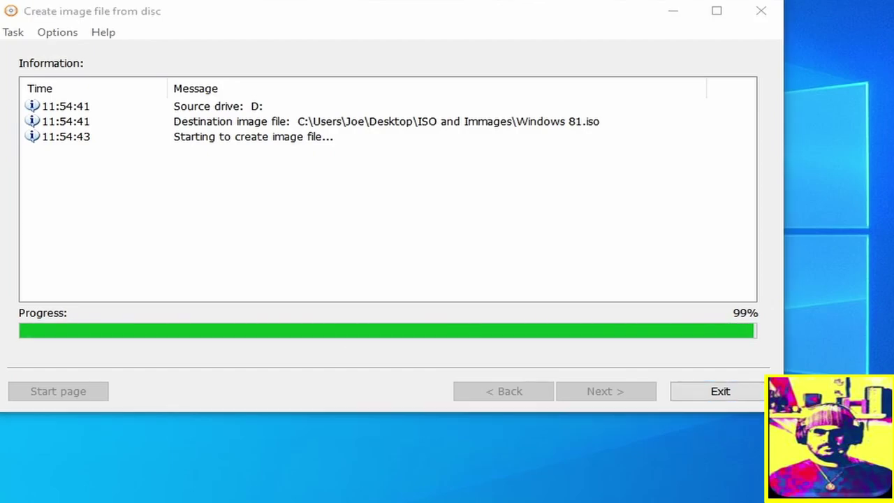
left_click(410, 264)
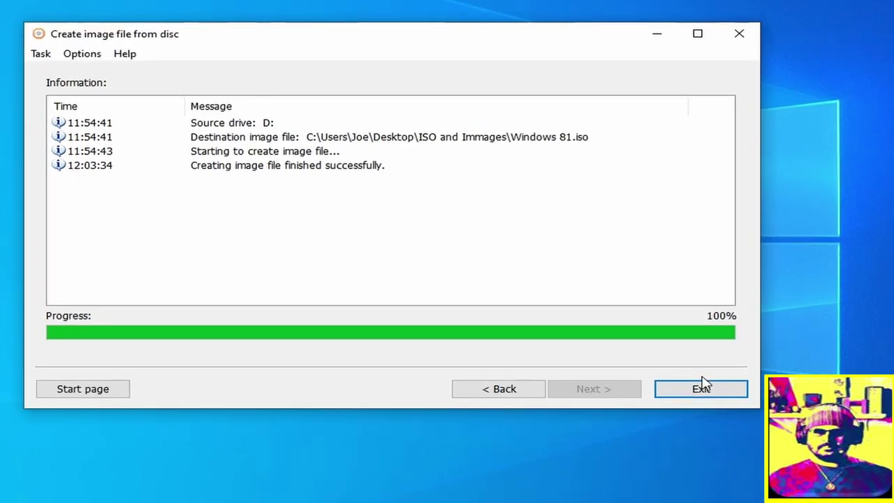
left_click(699, 381)
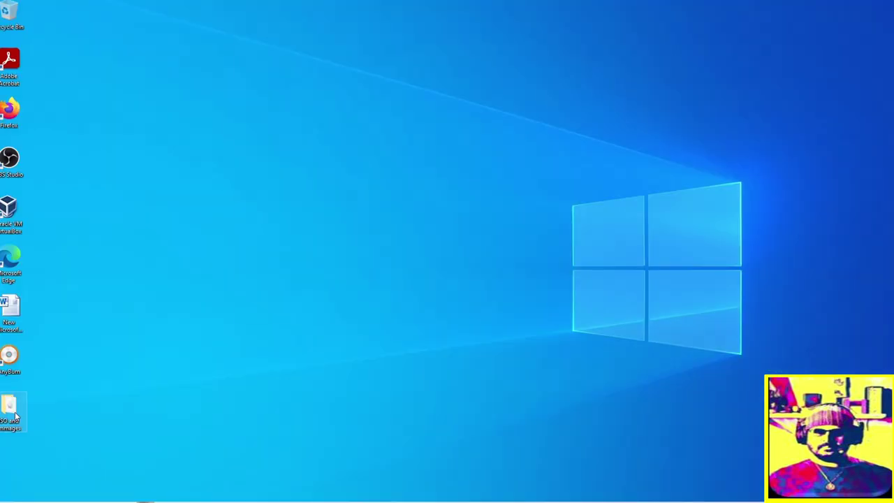
Open the ISO and Immages folder from the desktop and display the Windows 81 image with extra large icons
double_click(9, 411)
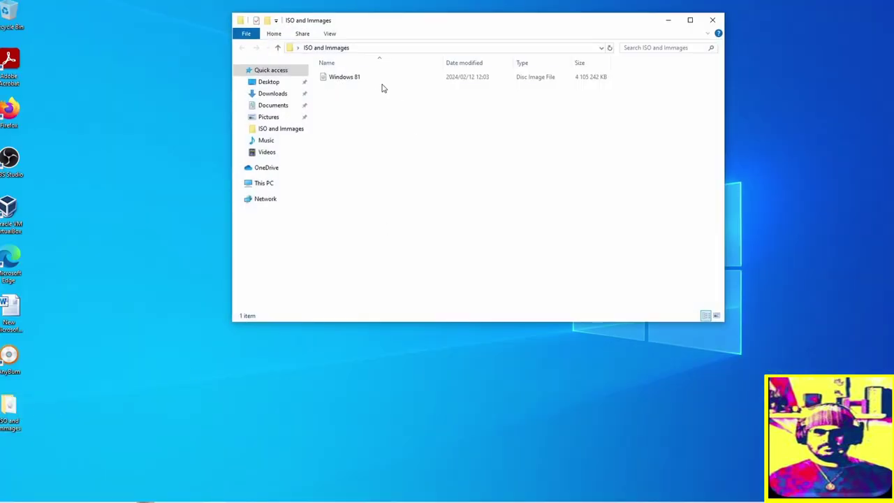
left_click(344, 78)
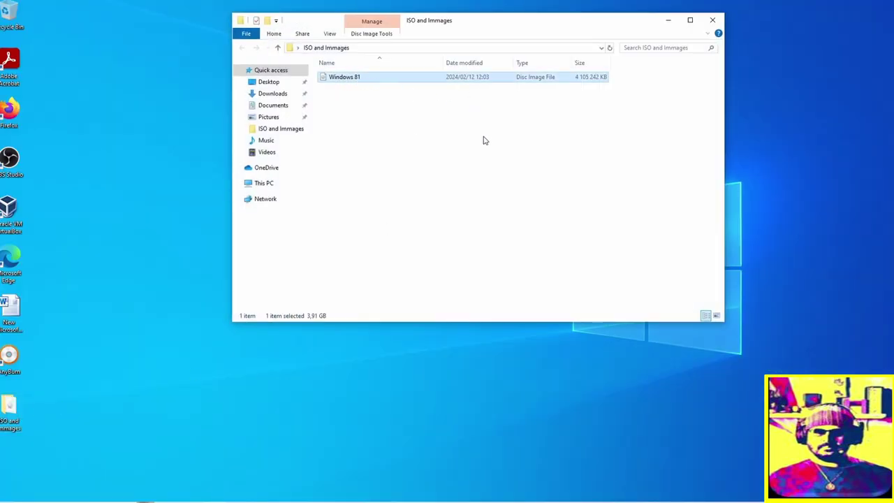
left_click_drag(549, 23, 605, 89)
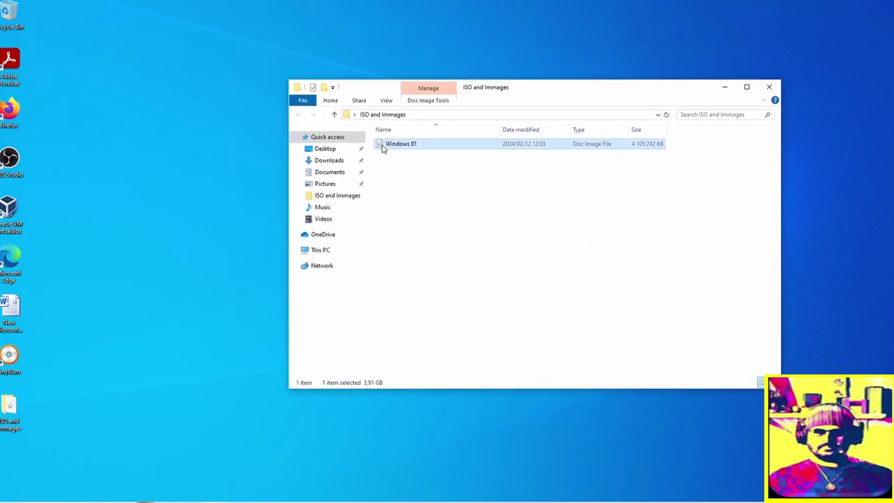
left_click(387, 101)
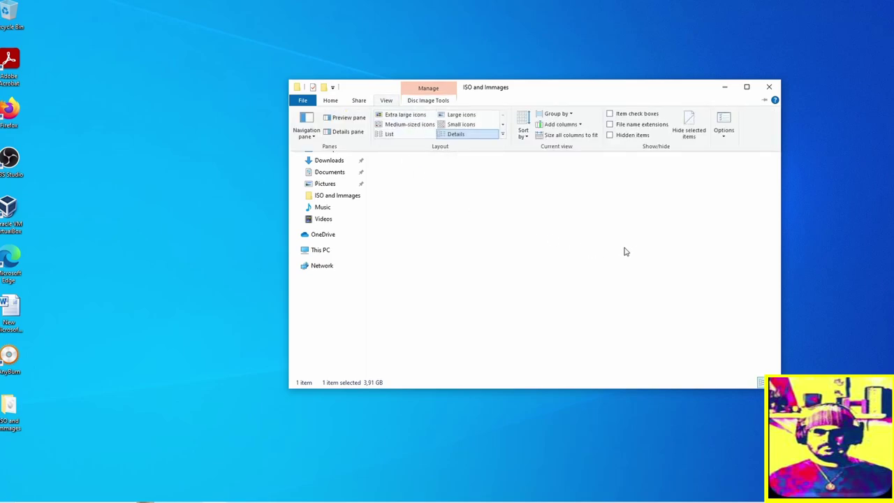
left_click(402, 114)
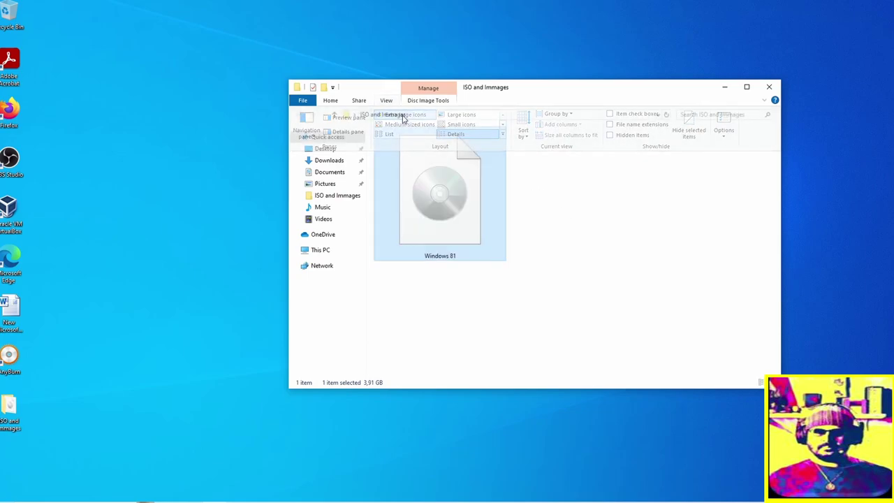